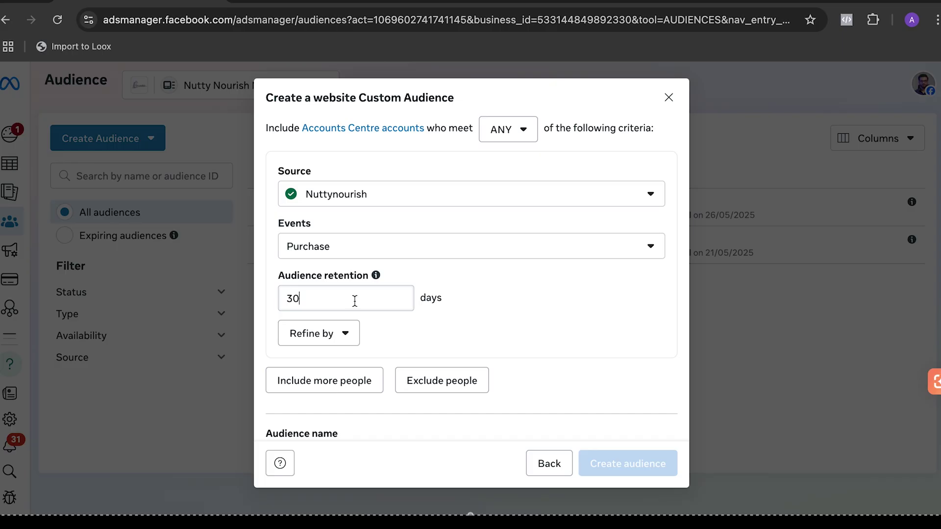
Set the audience retention of the Purchase event custom audience to 60 days
{"action": "left_click", "coordinate": [355, 301]}
{"action": "key", "text": "BackSpace"}
{"action": "key", "text": "BackSpace"}
{"action": "type", "text": "6"}
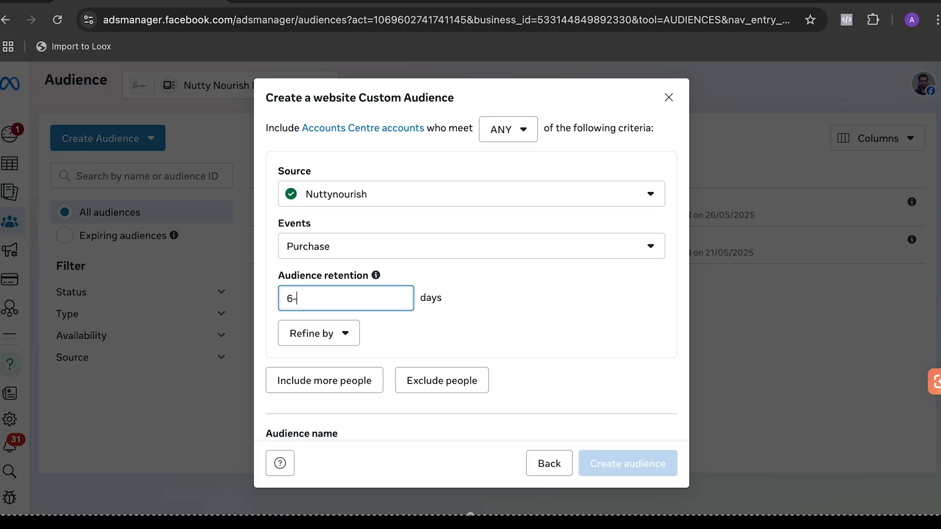
{"action": "key", "text": "Caps_Lock"}
{"action": "type", "text": "0"}
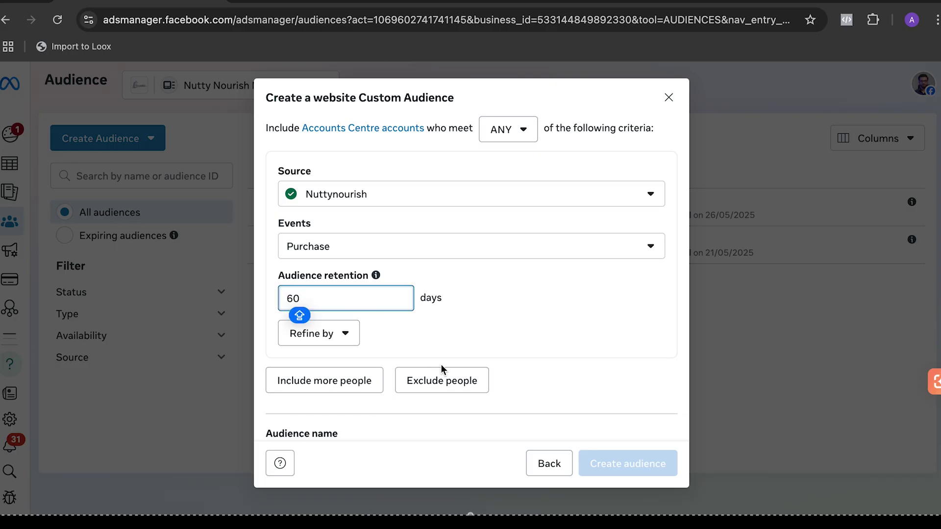
Name the website custom audience "PURCHASERS | 60 DAYS" and create it
{"action": "scroll", "coordinate": [441, 368], "scroll_direction": "down", "scroll_amount": 3}
{"action": "left_click", "coordinate": [371, 307]}
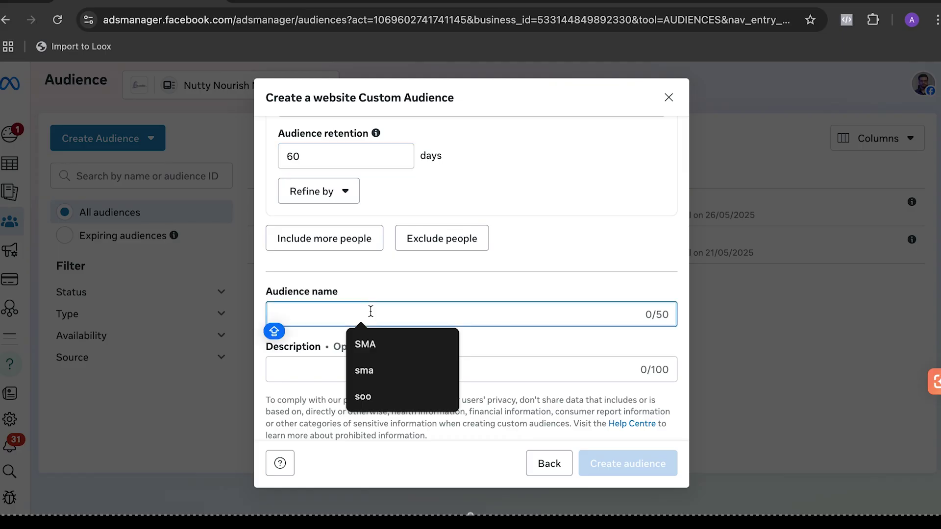
{"action": "type", "text": "PURCHASE"}
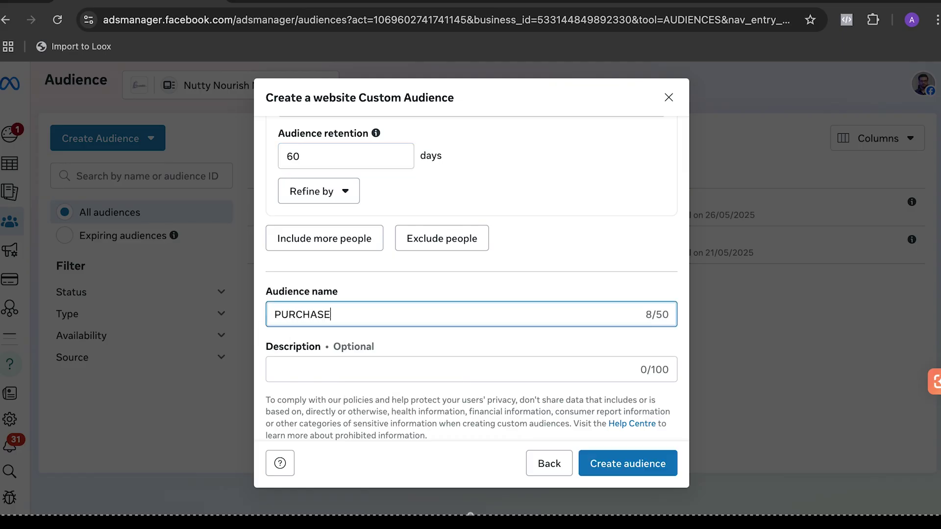
{"action": "type", "text": "S I"}
{"action": "type", "text": " 60 DAYS"}
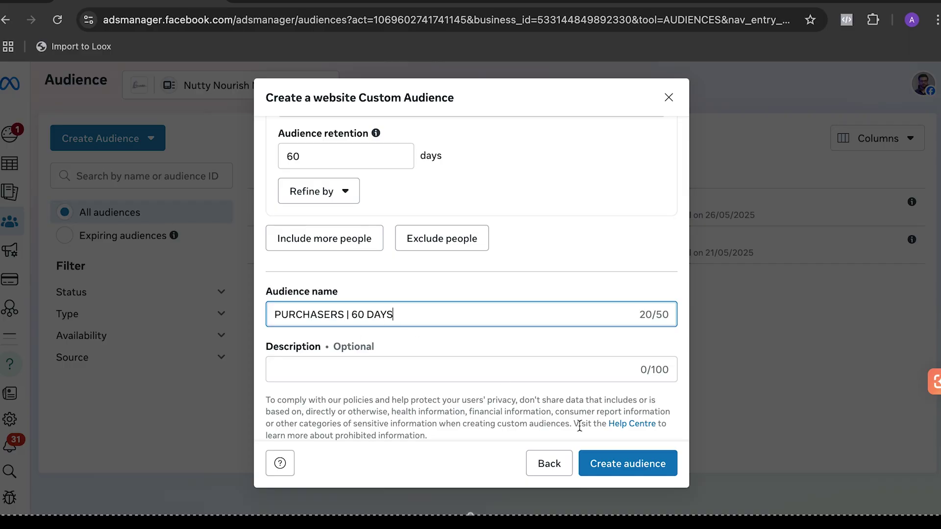
{"action": "left_click", "coordinate": [619, 467]}
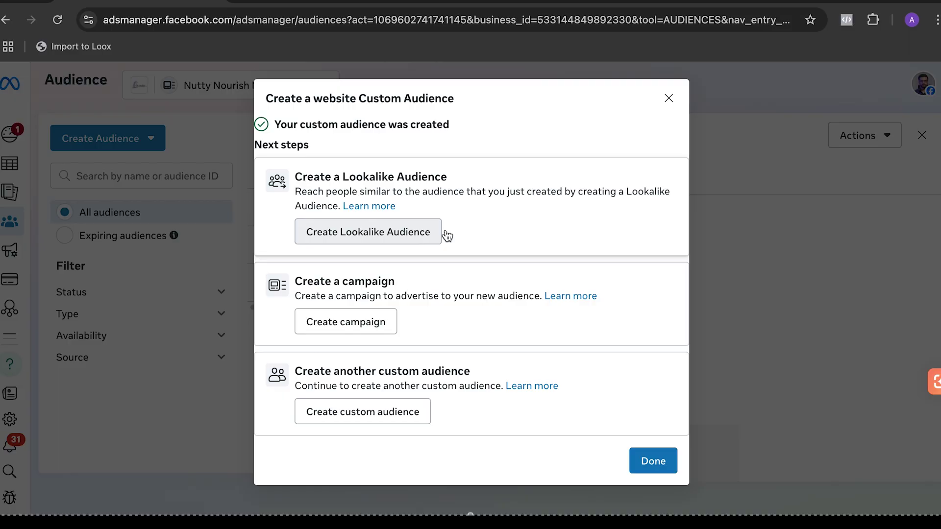
Start a lookalike audience from the new purchasers audience and set the number of lookalike audiences to 3
{"action": "left_click", "coordinate": [392, 234]}
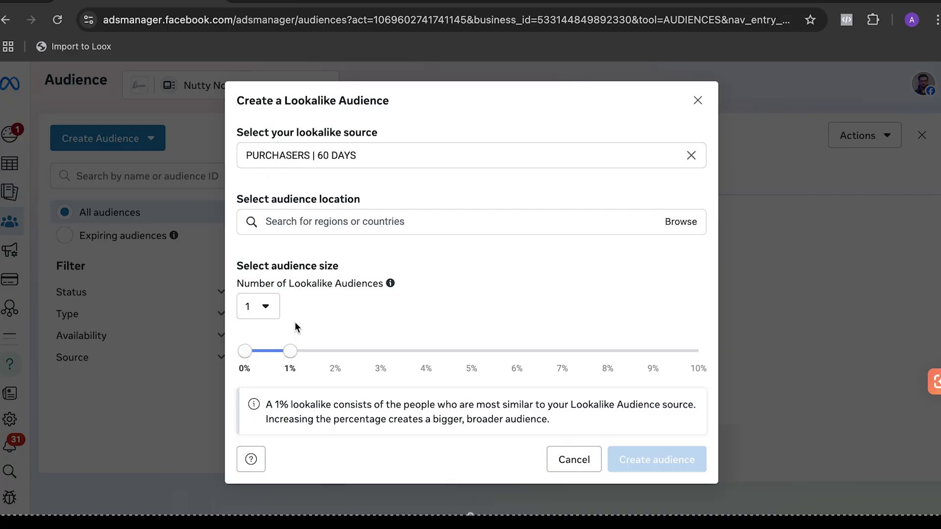
{"action": "left_click", "coordinate": [264, 309]}
{"action": "left_click", "coordinate": [281, 390]}
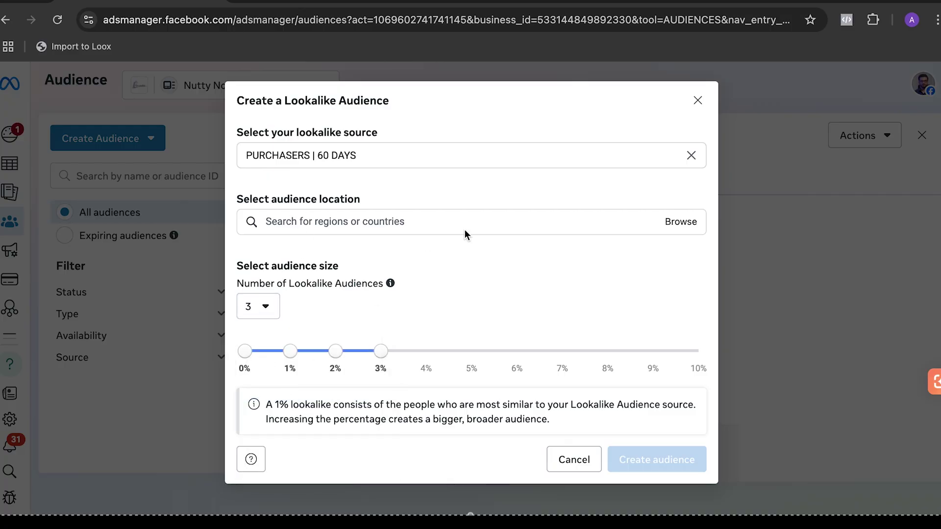
Add Pakistan as the location of the lookalike audiences
{"action": "left_click", "coordinate": [503, 223]}
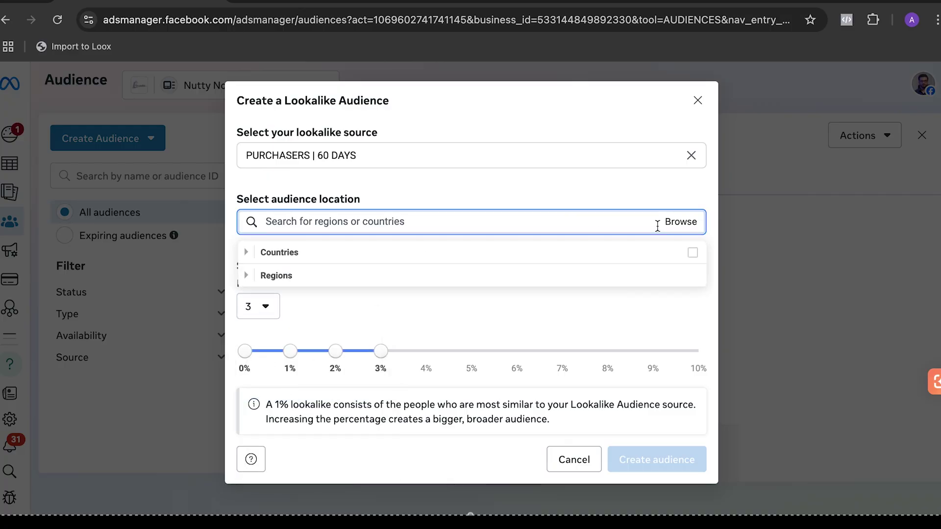
{"action": "left_click", "coordinate": [584, 225]}
{"action": "type", "text": "Pakis"}
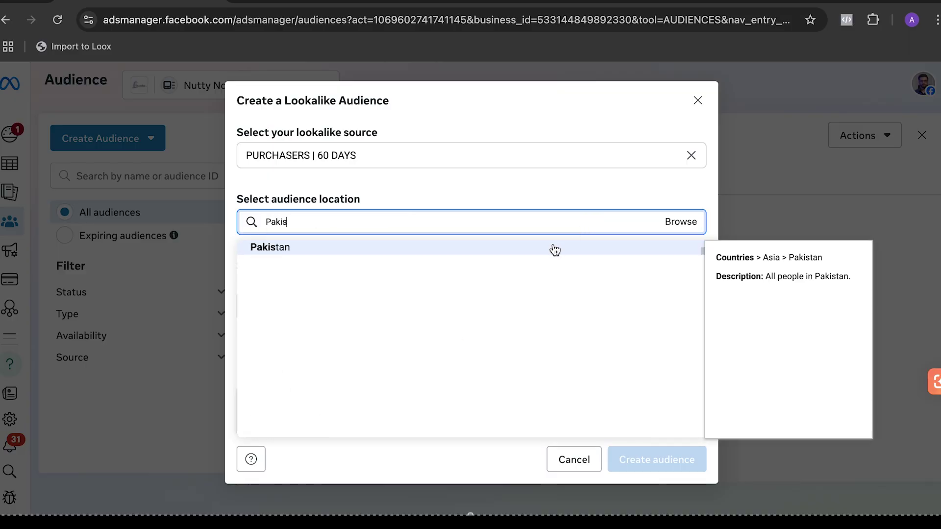
{"action": "left_click", "coordinate": [555, 249]}
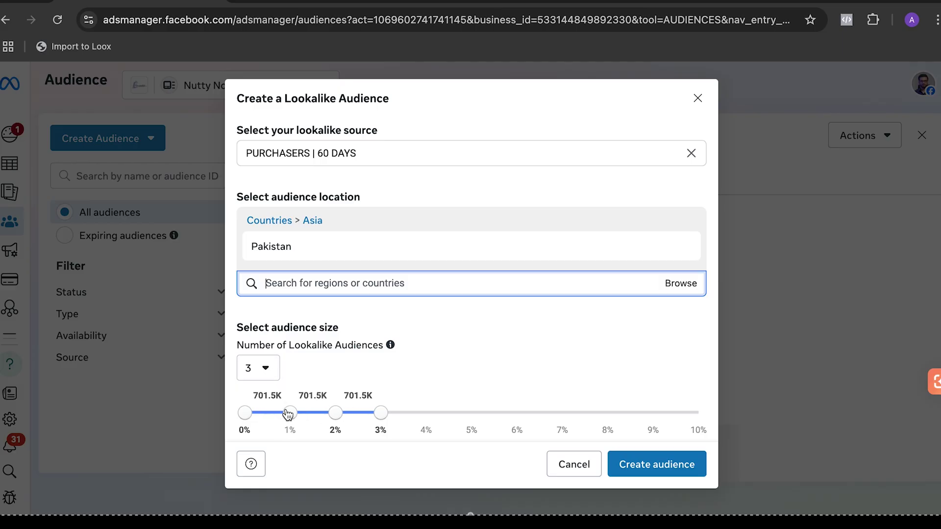
Set the lookalike audience size ranges to 0–2%, 2–4% and 4–6%
{"action": "left_click", "coordinate": [379, 415]}
{"action": "left_click_drag", "start_coordinate": [380, 415], "coordinate": [508, 328]}
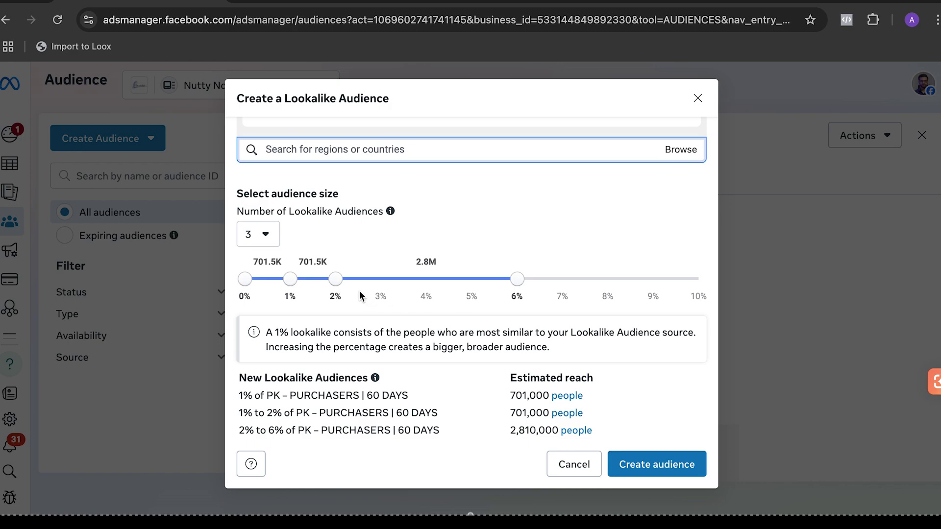
{"action": "left_click_drag", "start_coordinate": [335, 280], "coordinate": [426, 281]}
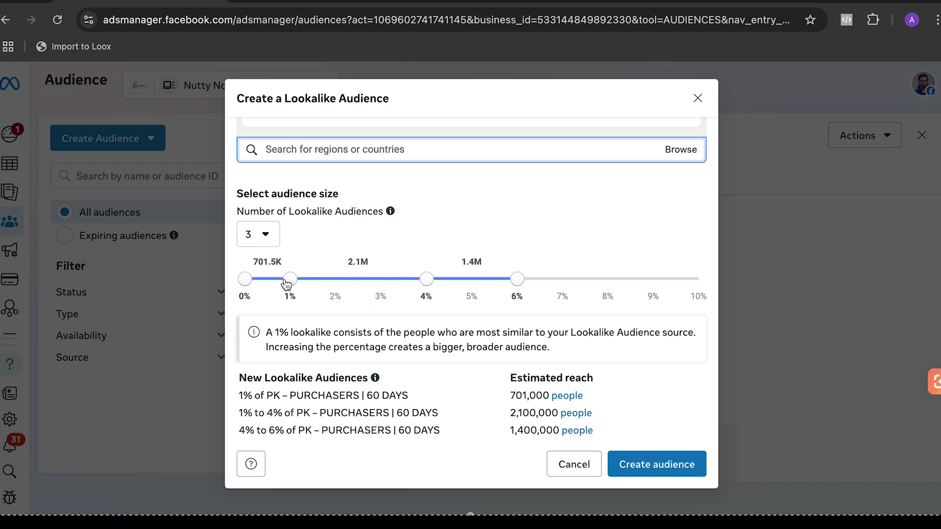
{"action": "left_click_drag", "start_coordinate": [286, 283], "coordinate": [377, 280]}
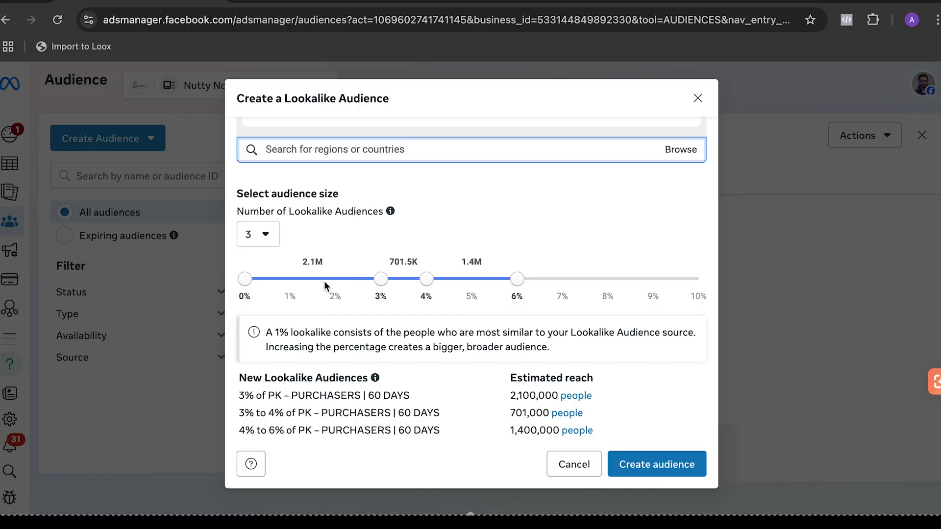
{"action": "left_click", "coordinate": [246, 282]}
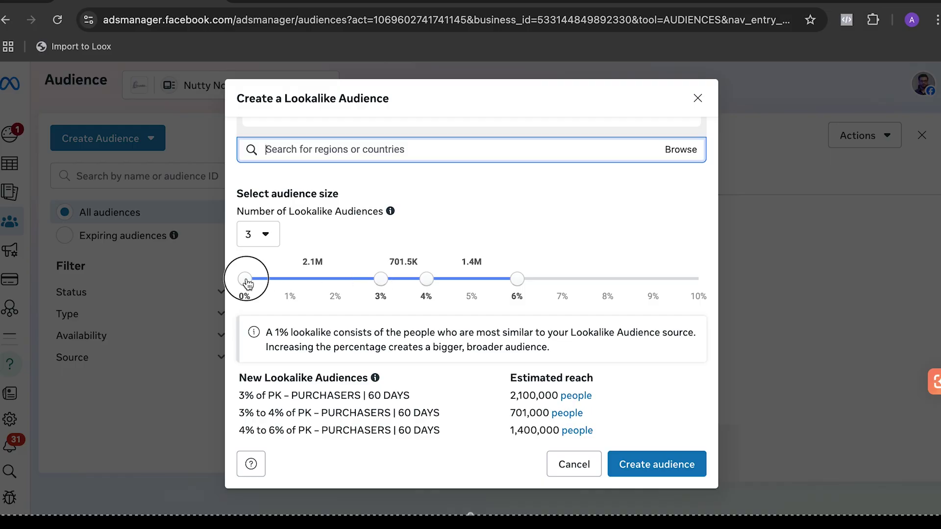
{"action": "left_click_drag", "start_coordinate": [381, 279], "coordinate": [343, 275]}
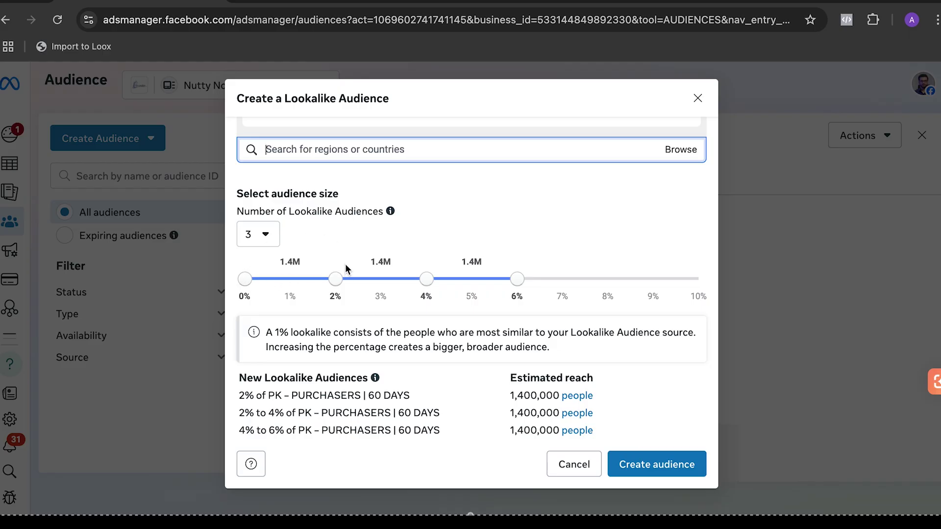
Check the lookalike settings, create the three audiences and look over them in the audience list
{"action": "scroll", "coordinate": [518, 237], "scroll_direction": "up", "scroll_amount": 5}
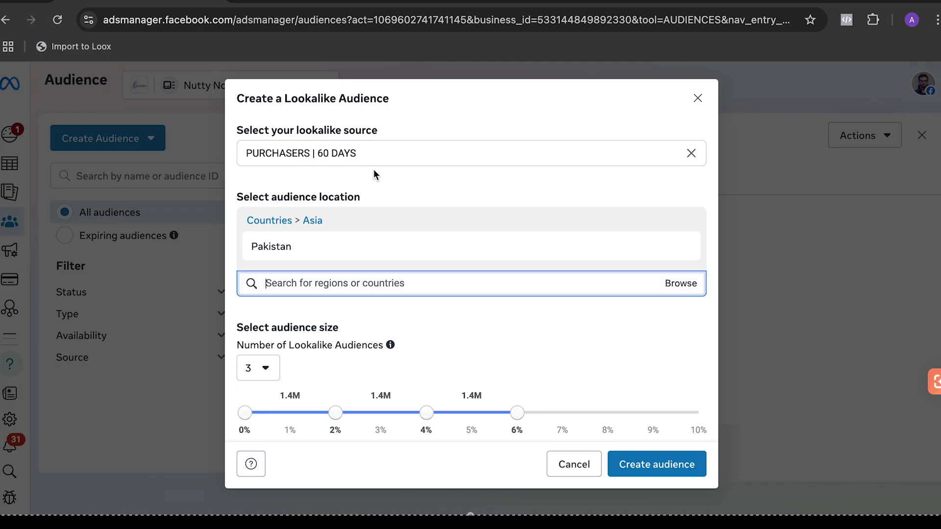
{"action": "scroll", "coordinate": [448, 243], "scroll_direction": "down", "scroll_amount": 3}
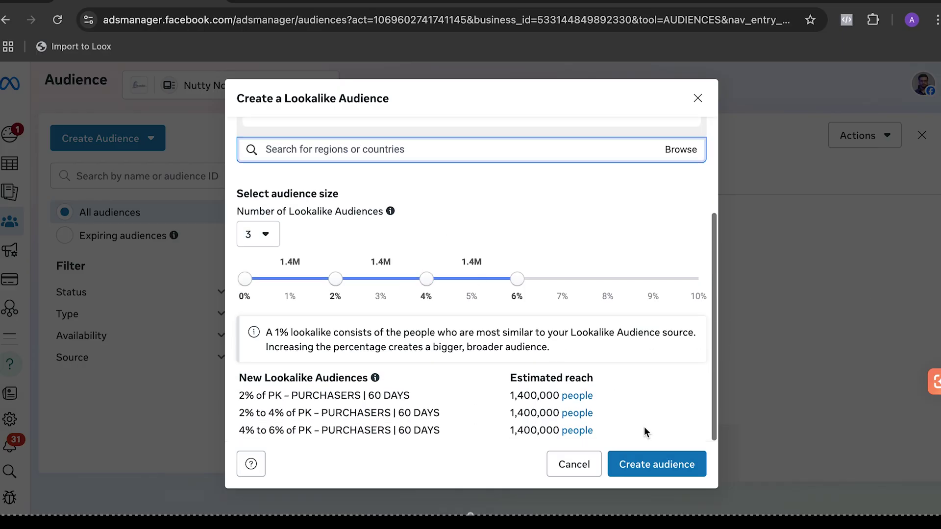
{"action": "left_click", "coordinate": [657, 464]}
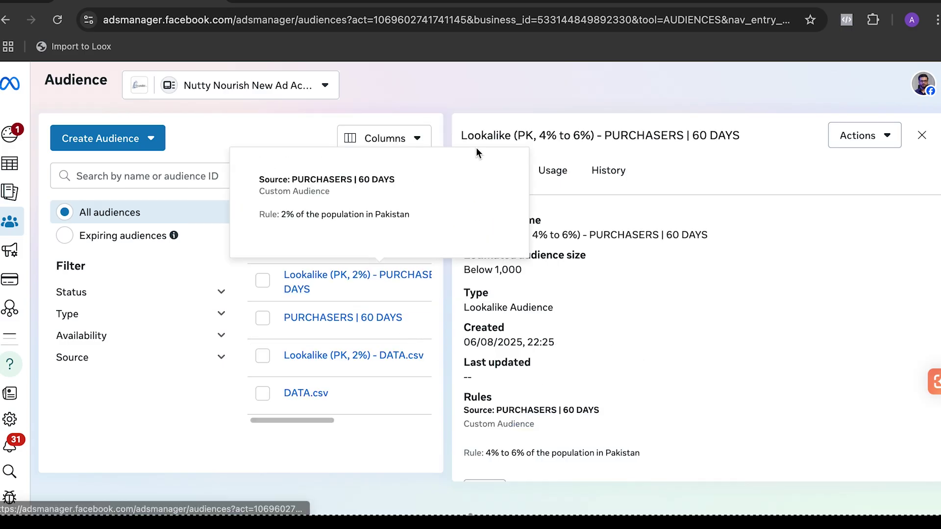
{"action": "scroll", "coordinate": [389, 284], "scroll_direction": "right", "scroll_amount": 4}
{"action": "scroll", "coordinate": [389, 284], "scroll_direction": "left", "scroll_amount": 2}
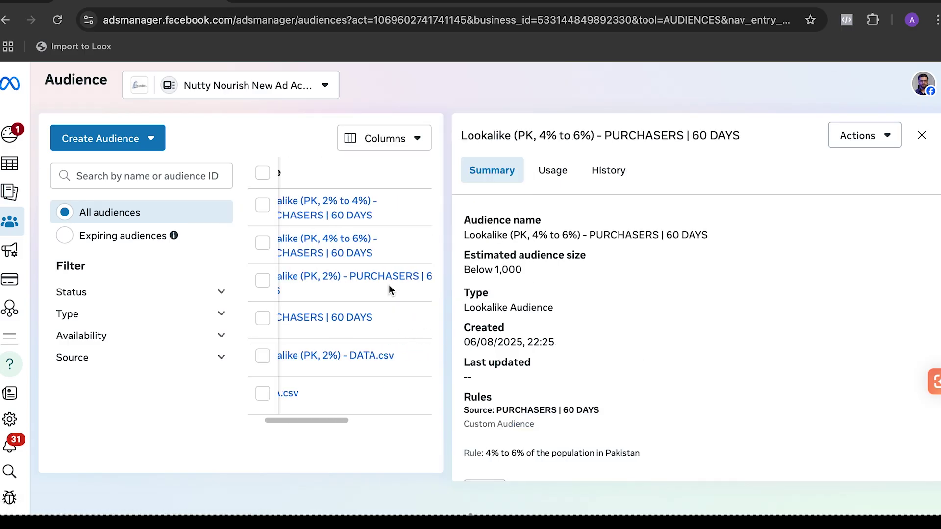
{"action": "scroll", "coordinate": [389, 285], "scroll_direction": "right", "scroll_amount": 1}
{"action": "scroll", "coordinate": [389, 289], "scroll_direction": "right", "scroll_amount": 3}
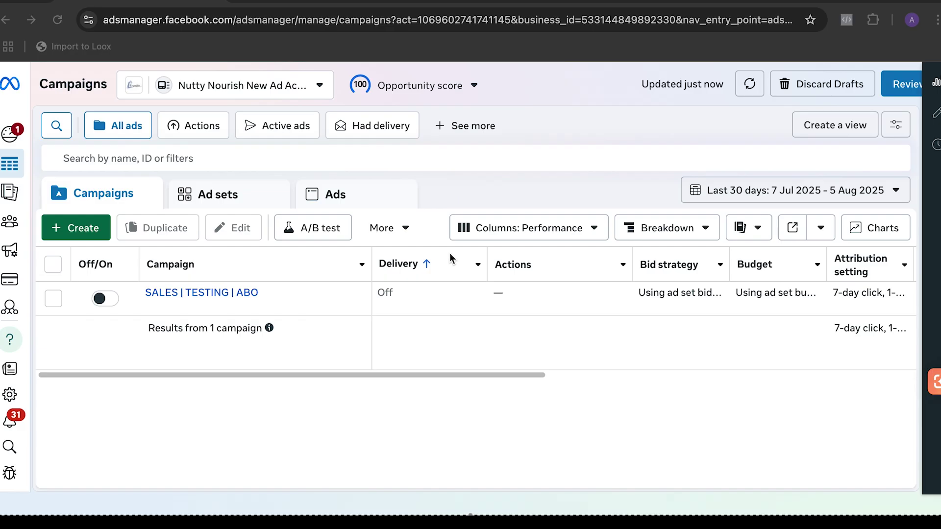
Create a new campaign with the Sales objective
{"action": "left_click", "coordinate": [55, 229]}
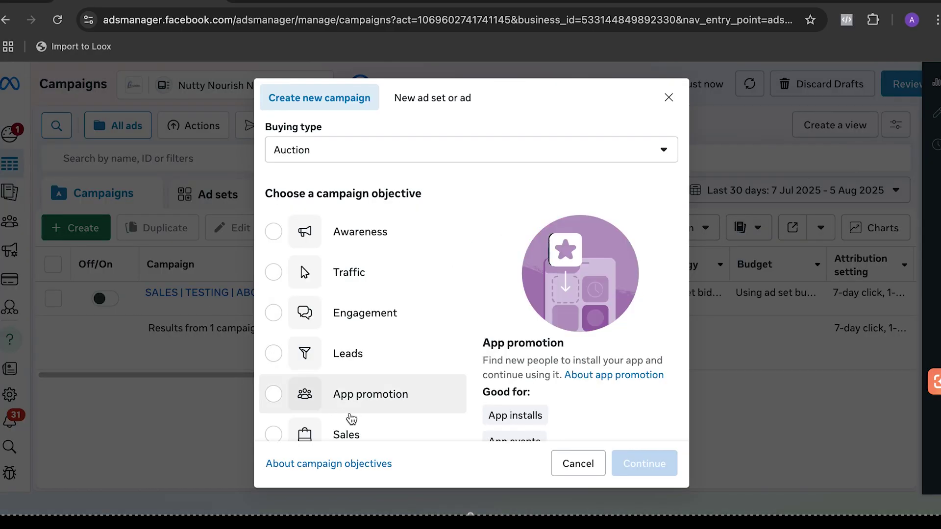
{"action": "left_click", "coordinate": [380, 428]}
{"action": "left_click", "coordinate": [650, 465]}
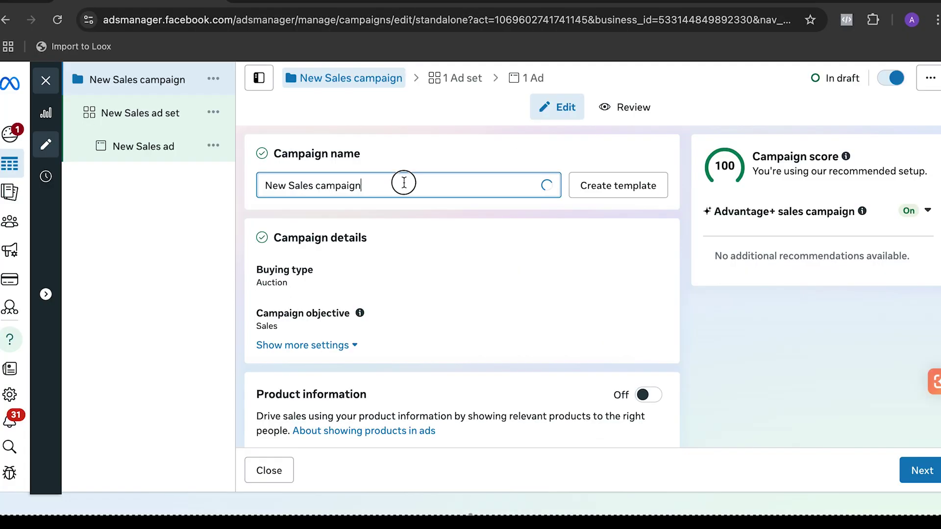
Rename the new sales campaign as "cbo campaign"
{"action": "left_click_drag", "start_coordinate": [401, 182], "coordinate": [272, 182]}
{"action": "key", "text": "BackSpace"}
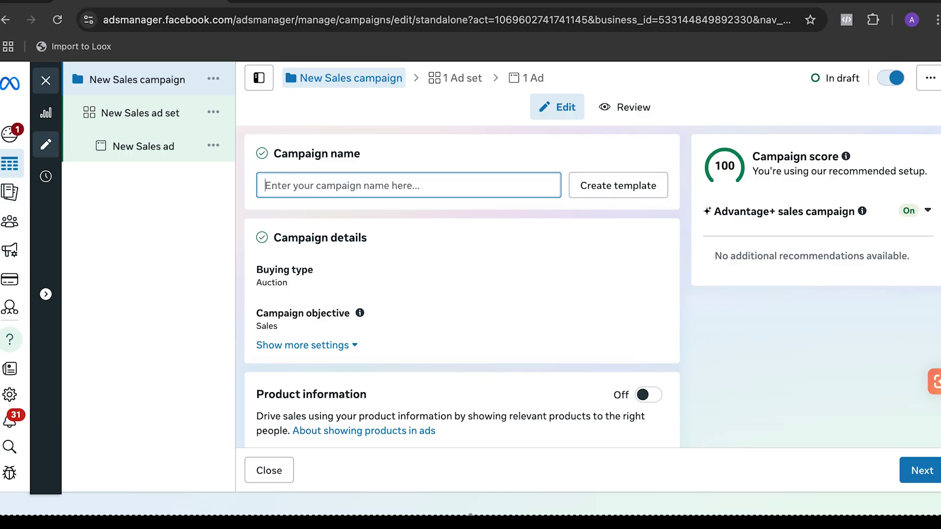
{"action": "type", "text": "cbo campaign"}
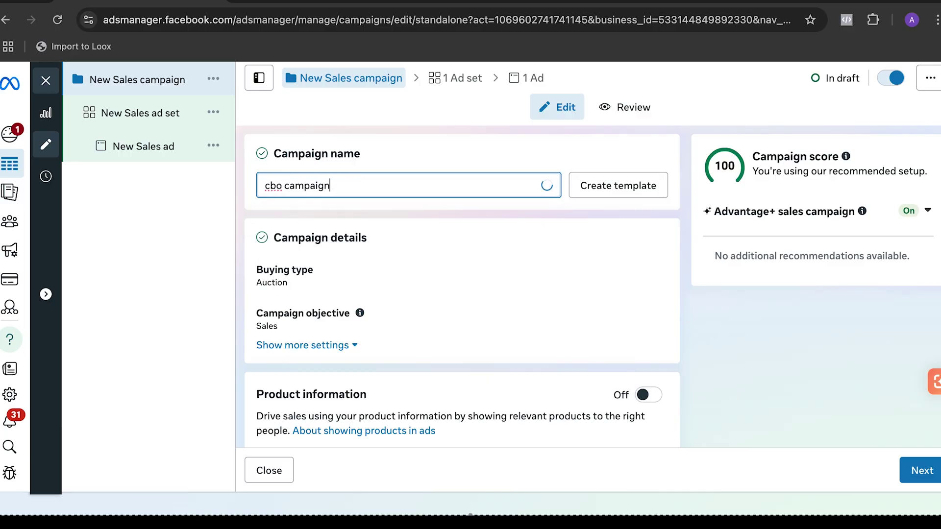
{"action": "left_click", "coordinate": [409, 164]}
Set the campaign's daily budget to Rs 2,000
{"action": "scroll", "coordinate": [449, 290], "scroll_direction": "down", "scroll_amount": 2}
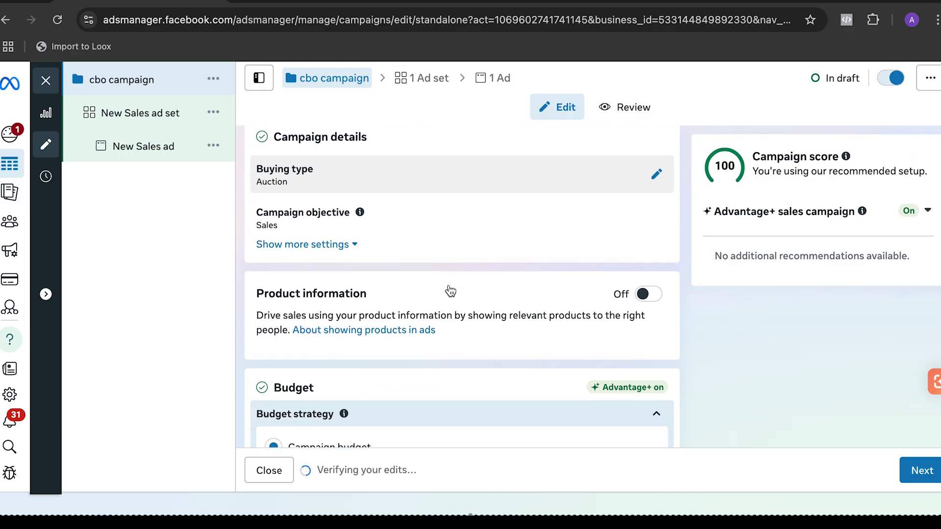
{"action": "scroll", "coordinate": [449, 290], "scroll_direction": "down", "scroll_amount": 3}
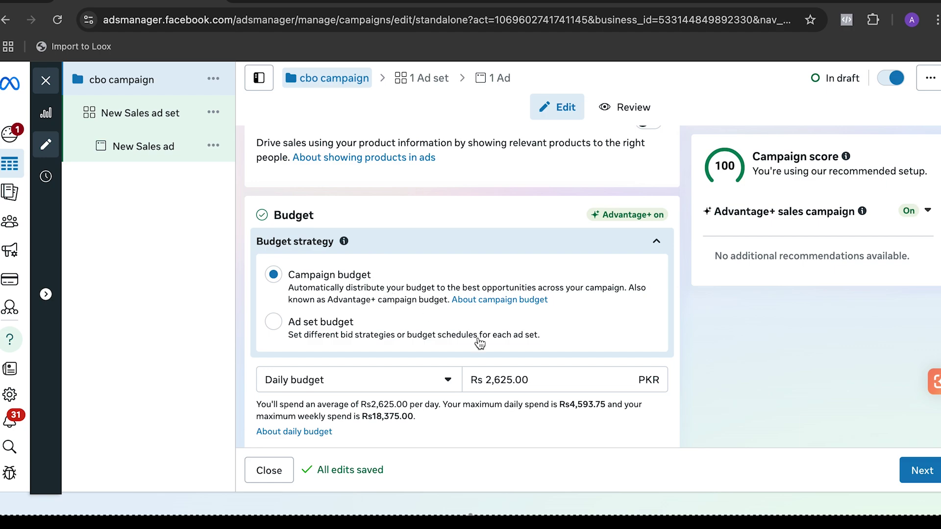
{"action": "left_click", "coordinate": [552, 379]}
{"action": "type", "text": "2000"}
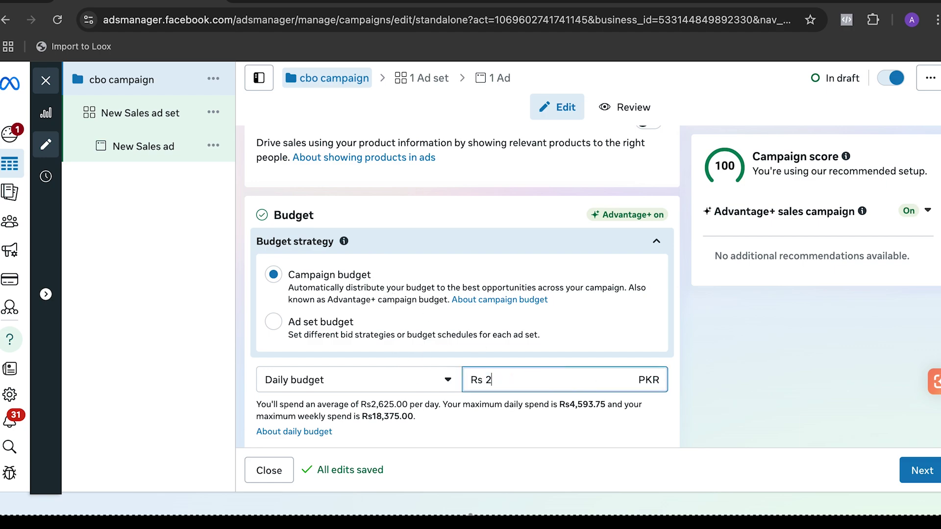
{"action": "left_click", "coordinate": [763, 392]}
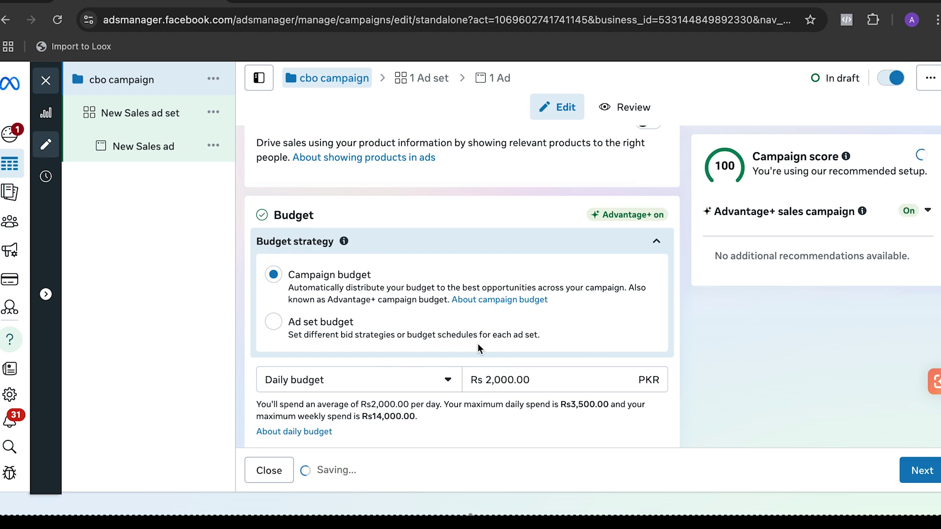
Rename the campaign's ad set as "LAL"
{"action": "left_click", "coordinate": [148, 118]}
{"action": "left_click_drag", "start_coordinate": [374, 185], "coordinate": [242, 180]}
{"action": "key", "text": "BackSpace"}
{"action": "type", "text": "LAL"}
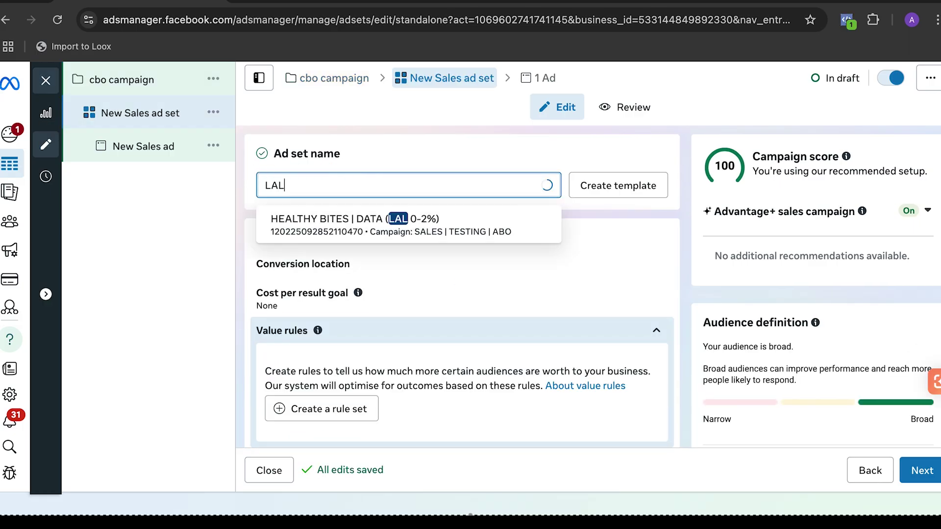
{"action": "left_click", "coordinate": [386, 166]}
Set the ad set's conversion location to Website
{"action": "scroll", "coordinate": [496, 215], "scroll_direction": "down", "scroll_amount": 4}
{"action": "scroll", "coordinate": [330, 210], "scroll_direction": "up", "scroll_amount": 1}
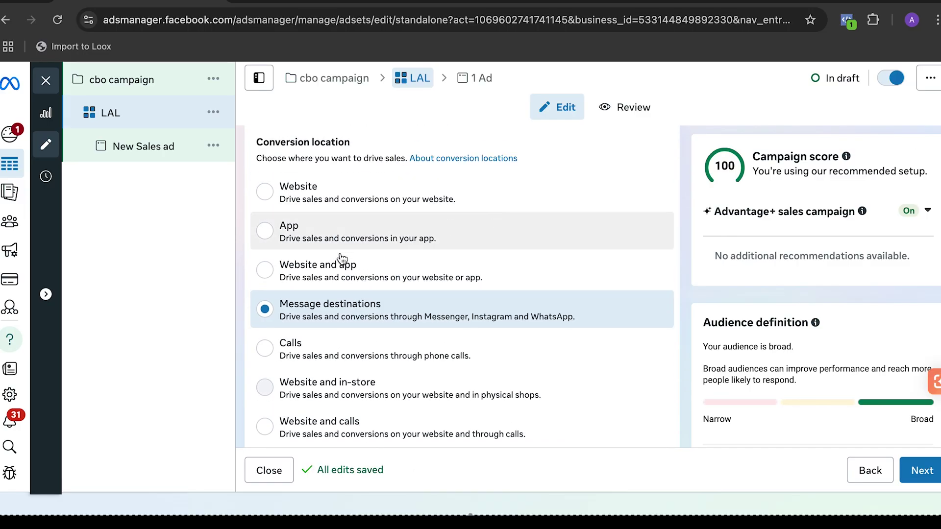
{"action": "left_click", "coordinate": [329, 210]}
Expand the additional controls in the Audience section of the LAL ad set
{"action": "scroll", "coordinate": [428, 315], "scroll_direction": "down", "scroll_amount": 10}
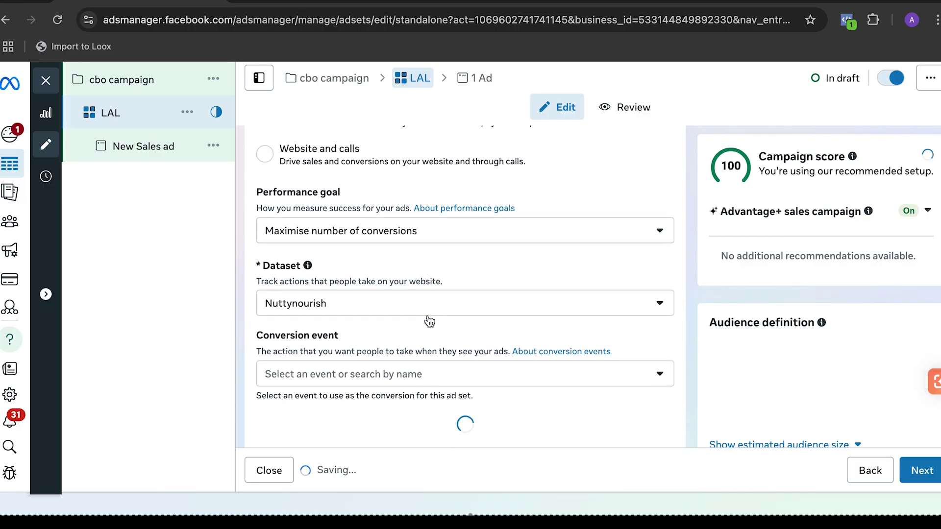
{"action": "scroll", "coordinate": [428, 321], "scroll_direction": "down", "scroll_amount": 15}
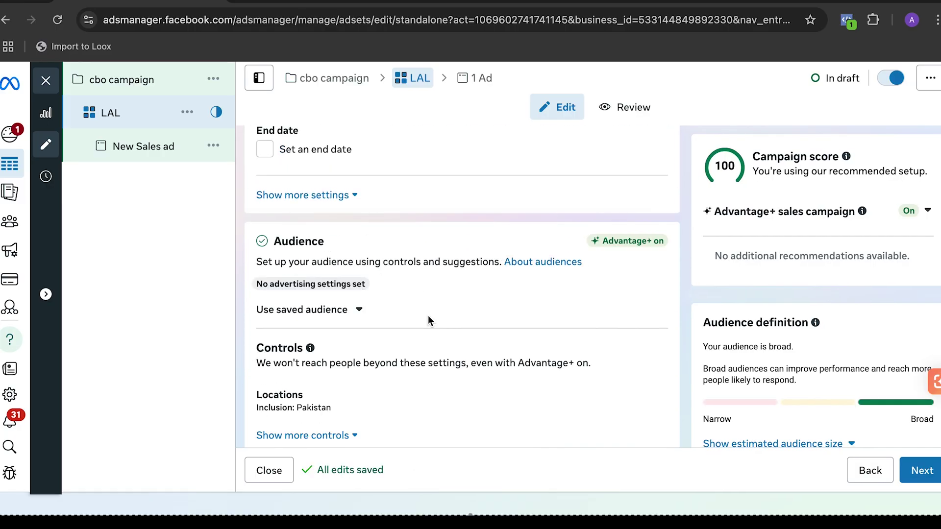
{"action": "scroll", "coordinate": [428, 318], "scroll_direction": "up", "scroll_amount": 4}
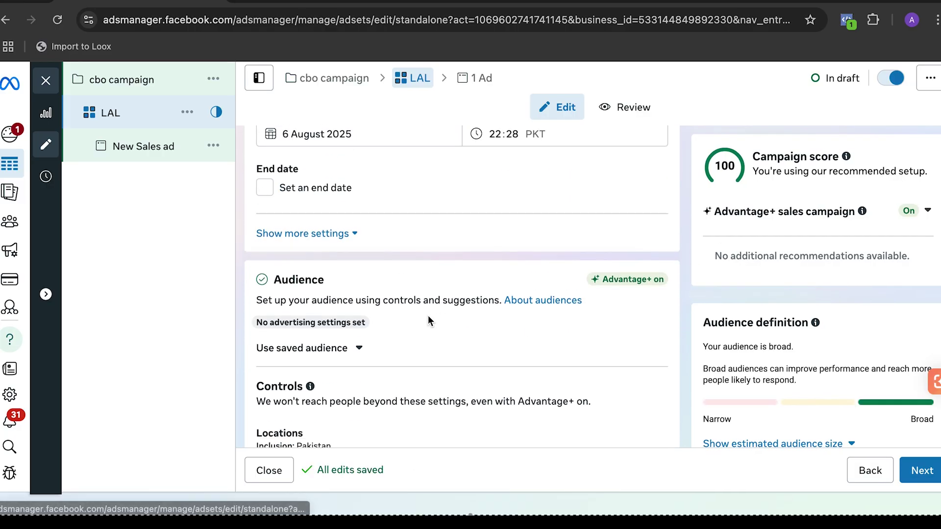
{"action": "left_click", "coordinate": [343, 356]}
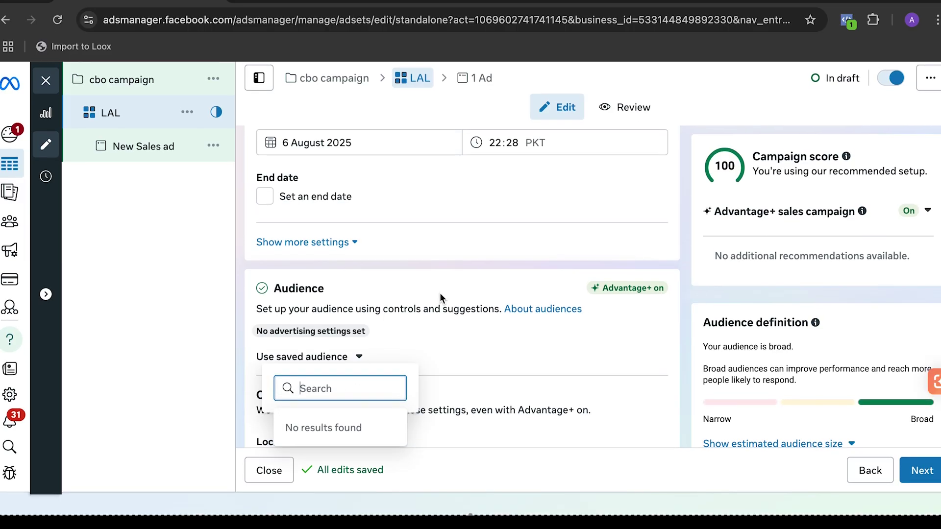
{"action": "scroll", "coordinate": [440, 293], "scroll_direction": "down", "scroll_amount": 3}
{"action": "left_click", "coordinate": [460, 309]}
{"action": "scroll", "coordinate": [386, 234], "scroll_direction": "down", "scroll_amount": 5}
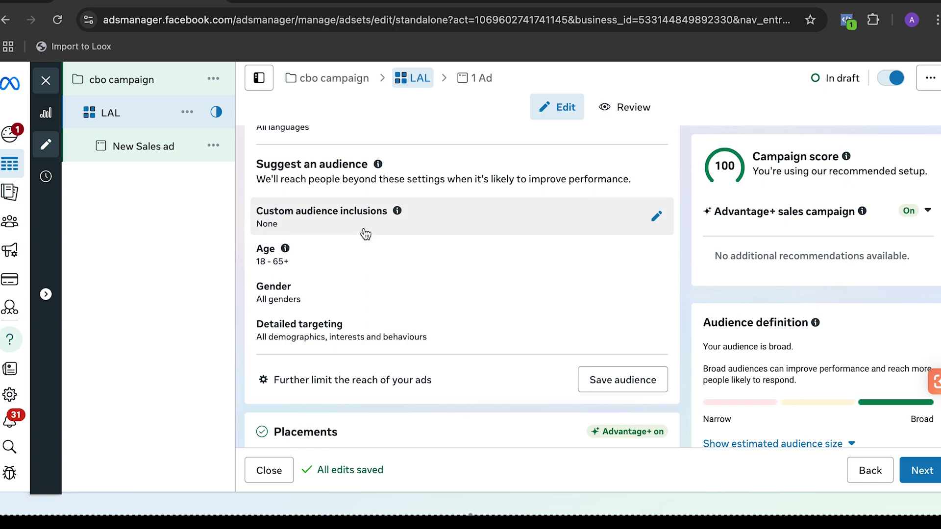
Include the PK 2%, 2% to 4% and 4% to 6% lookalikes of PURCHASERS | 60 DAYS in the LAL ad set's suggested audience
{"action": "left_click", "coordinate": [657, 217]}
{"action": "left_click", "coordinate": [459, 268]}
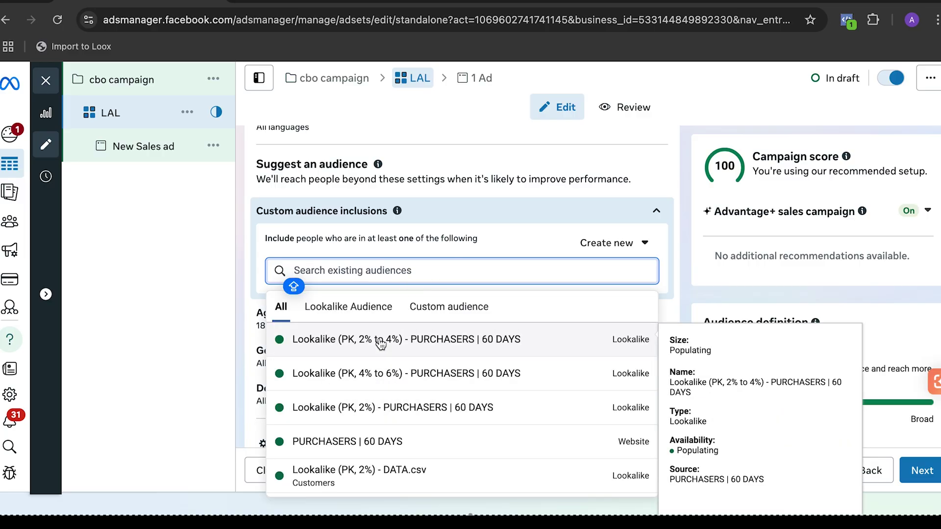
{"action": "left_click", "coordinate": [385, 408]}
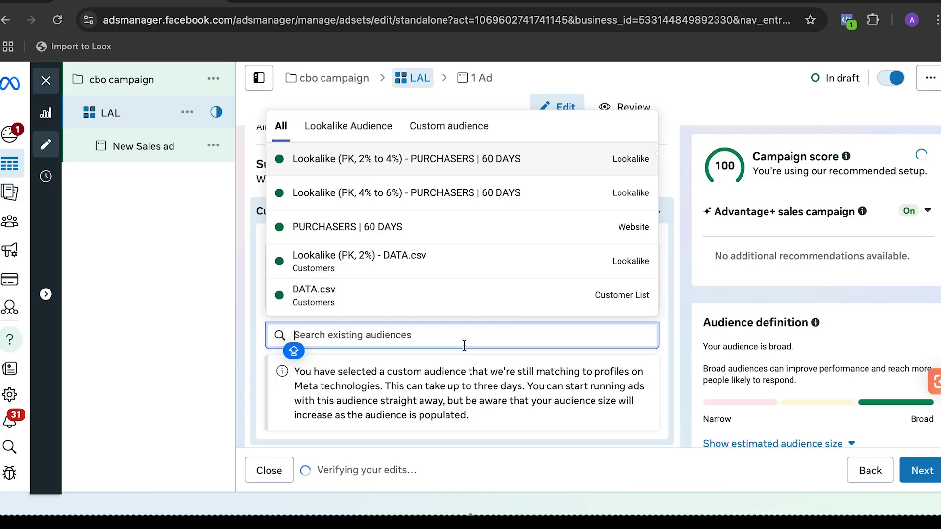
{"action": "left_click", "coordinate": [434, 198]}
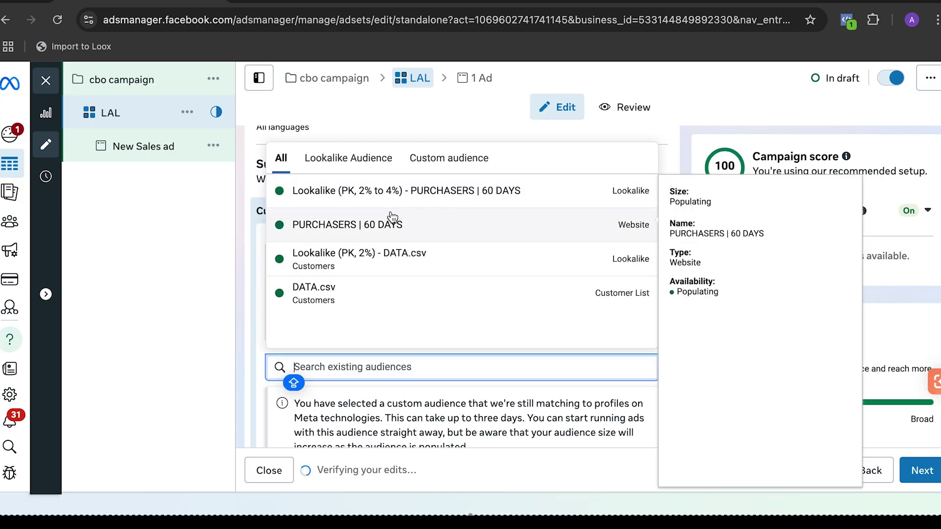
{"action": "left_click", "coordinate": [385, 191]}
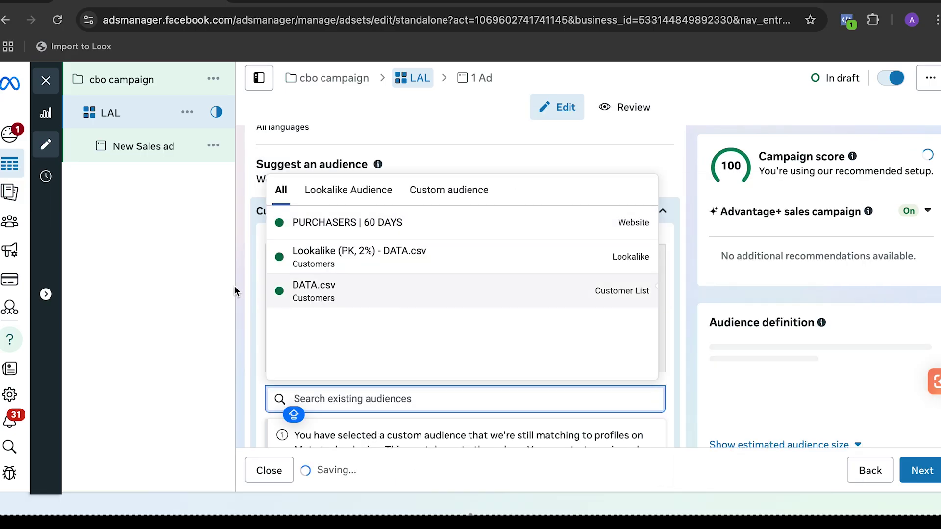
{"action": "left_click", "coordinate": [233, 285]}
Exclude the PURCHASERS | 60 DAYS custom audience from the LAL ad set
{"action": "scroll", "coordinate": [494, 235], "scroll_direction": "down", "scroll_amount": 4}
{"action": "scroll", "coordinate": [494, 235], "scroll_direction": "up", "scroll_amount": 4}
{"action": "scroll", "coordinate": [494, 240], "scroll_direction": "up", "scroll_amount": 3}
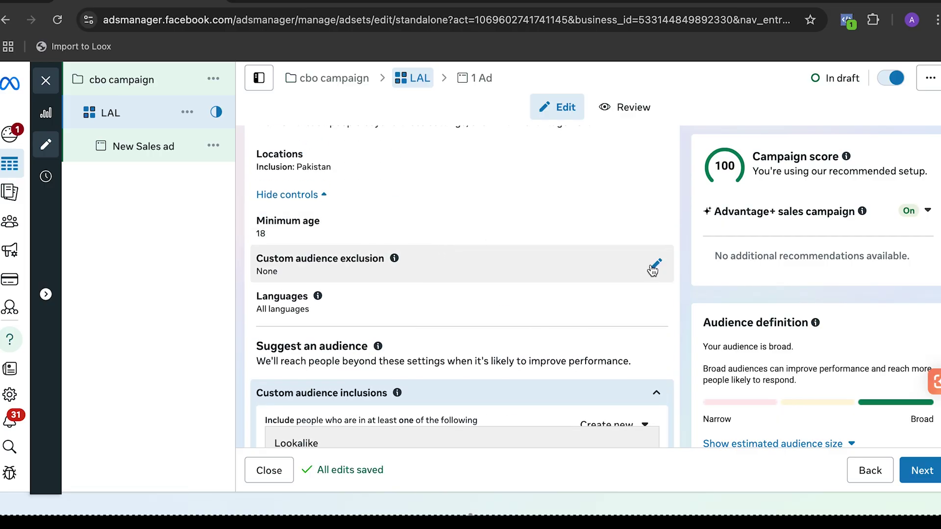
{"action": "left_click", "coordinate": [655, 267]}
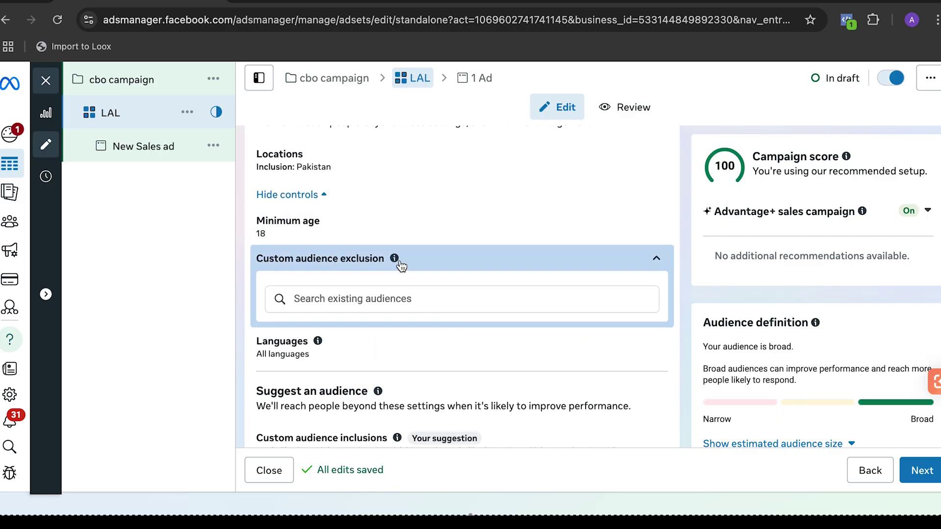
{"action": "left_click", "coordinate": [370, 299]}
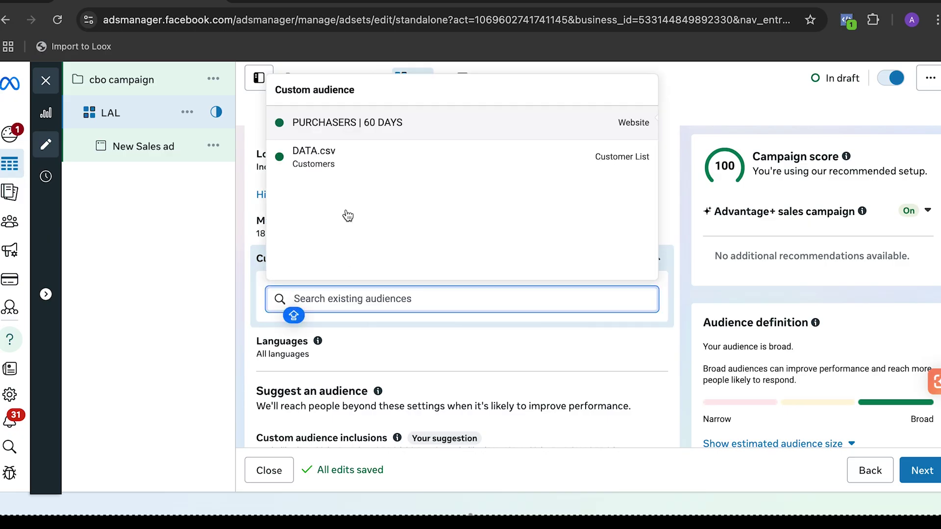
{"action": "left_click", "coordinate": [345, 140]}
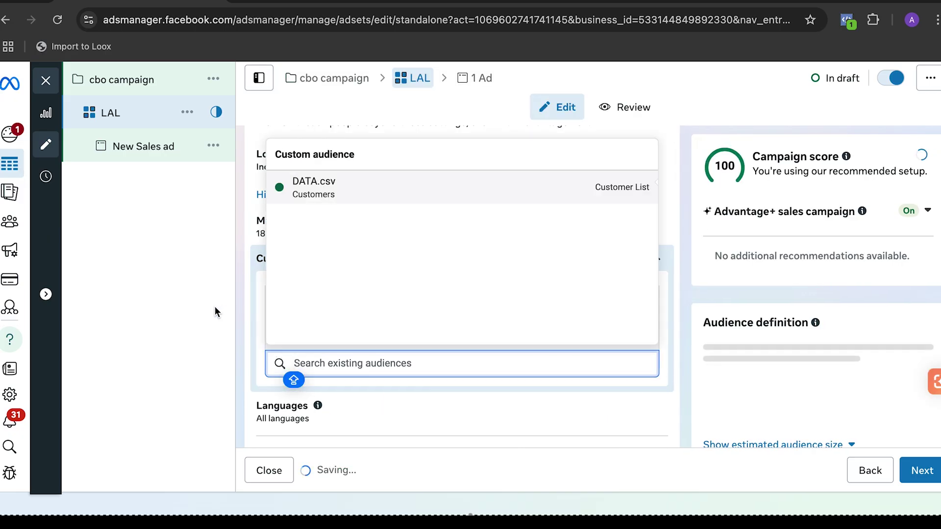
{"action": "left_click", "coordinate": [214, 308]}
Duplicate the New Sales ad once within the original campaign, keeping existing reactions, comments and shares
{"action": "left_click", "coordinate": [166, 161]}
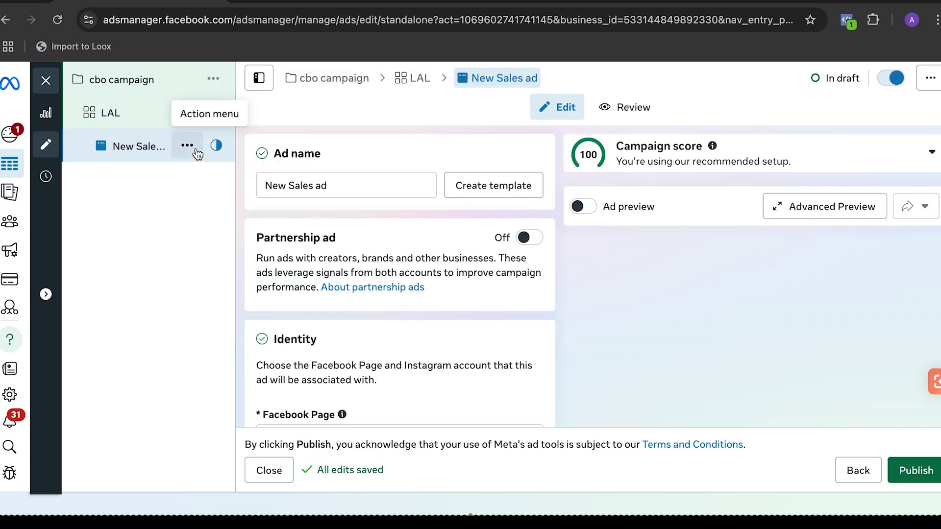
{"action": "left_click", "coordinate": [187, 145]}
{"action": "left_click", "coordinate": [217, 201]}
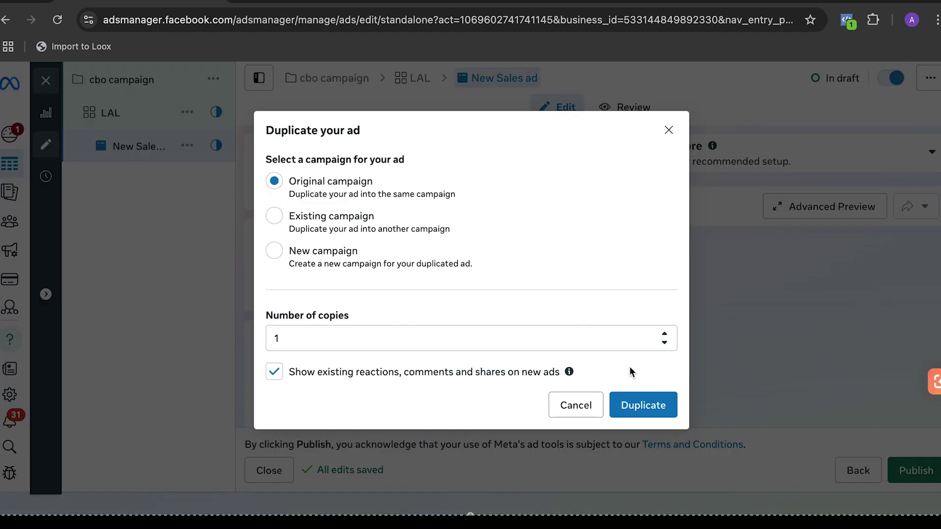
{"action": "left_click", "coordinate": [639, 402]}
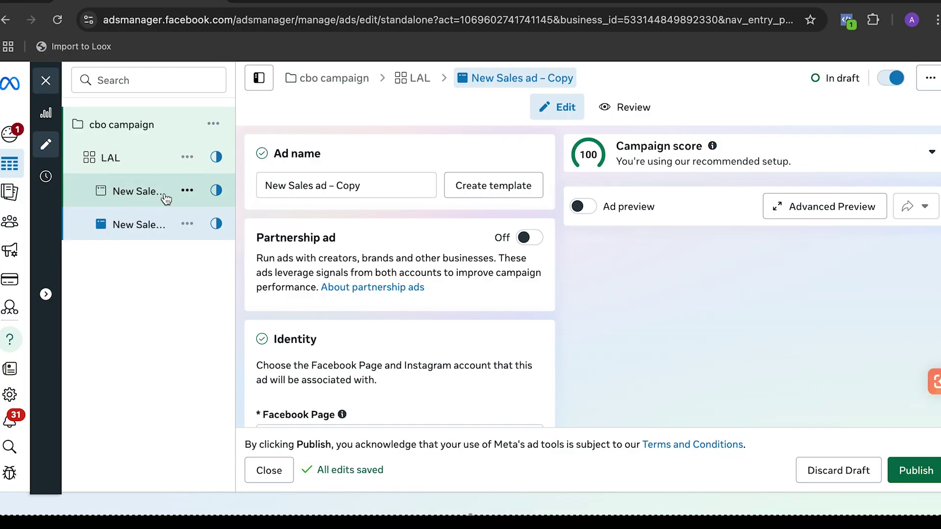
Duplicate the LAL ad set once within the original campaign, keeping existing reactions, comments and shares on the ads
{"action": "left_click", "coordinate": [193, 163]}
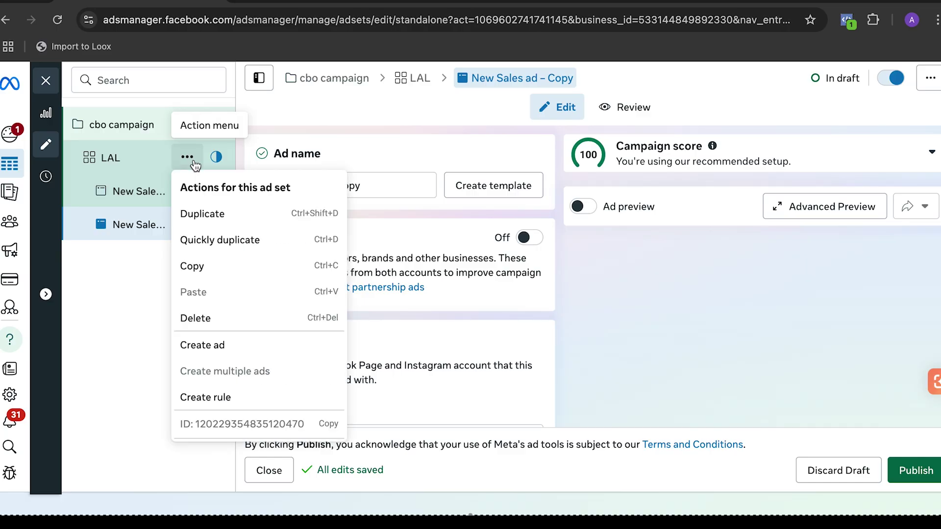
{"action": "left_click", "coordinate": [193, 215]}
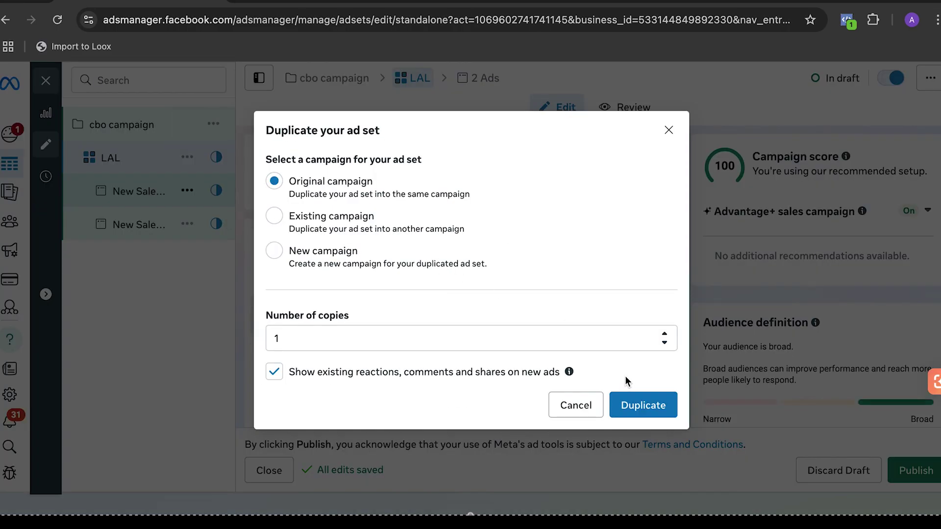
{"action": "left_click", "coordinate": [633, 399]}
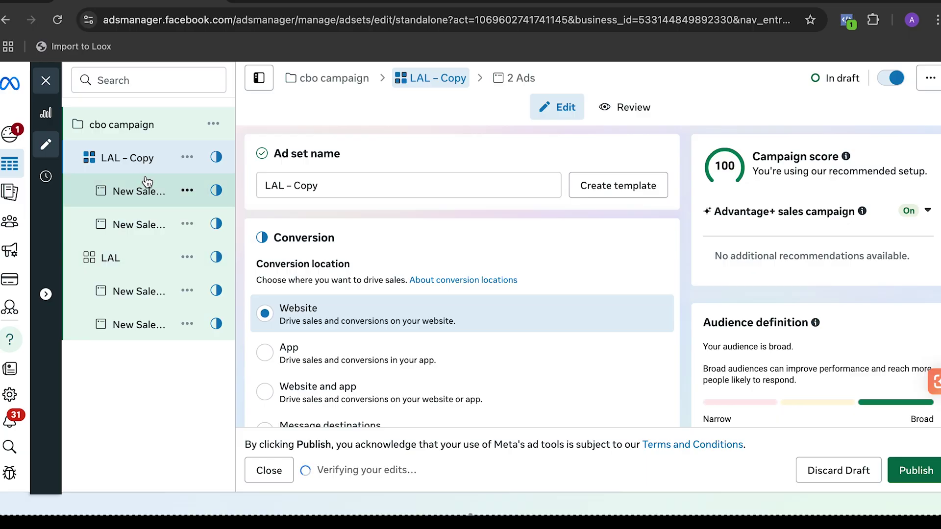
Rename the duplicated ad set as "ADV+"
{"action": "left_click", "coordinate": [359, 185]}
{"action": "key", "text": "BackSpace"}
{"action": "key", "text": "BackSpace"}
{"action": "key", "text": "BackSpace"}
{"action": "key", "text": "BackSpace"}
{"action": "key", "text": "BackSpace"}
{"action": "key", "text": "BackSpace"}
{"action": "key", "text": "BackSpace"}
{"action": "key", "text": "BackSpace"}
{"action": "key", "text": "BackSpace"}
{"action": "key", "text": "BackSpace"}
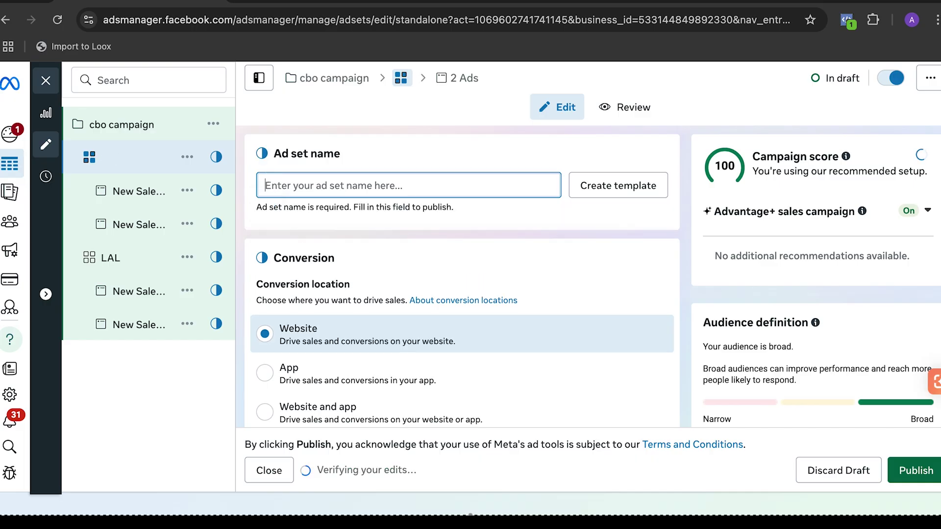
{"action": "type", "text": "ADV+"}
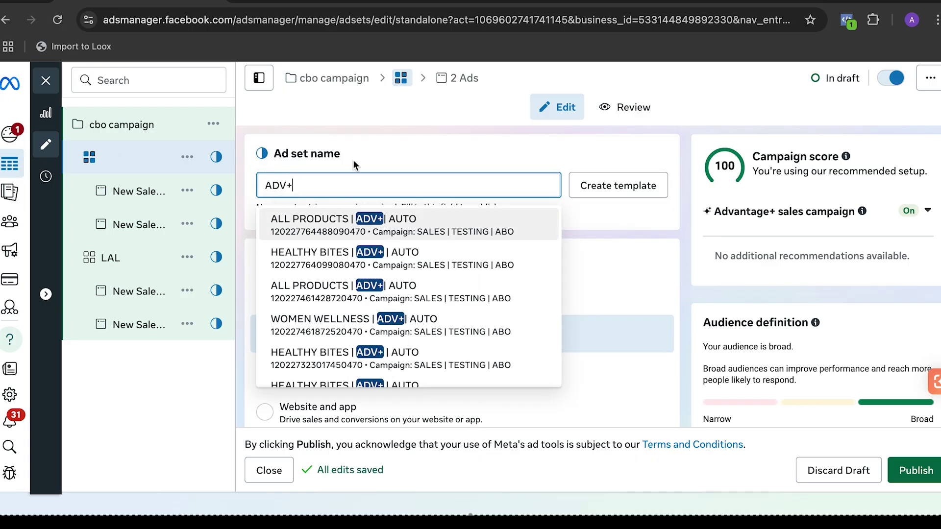
{"action": "left_click", "coordinate": [501, 127]}
Remove all three PURCHASERS | 60 DAYS lookalikes from the ADV+ ad set's custom audience inclusions
{"action": "scroll", "coordinate": [519, 245], "scroll_direction": "down", "scroll_amount": 6}
{"action": "scroll", "coordinate": [525, 298], "scroll_direction": "down", "scroll_amount": 15}
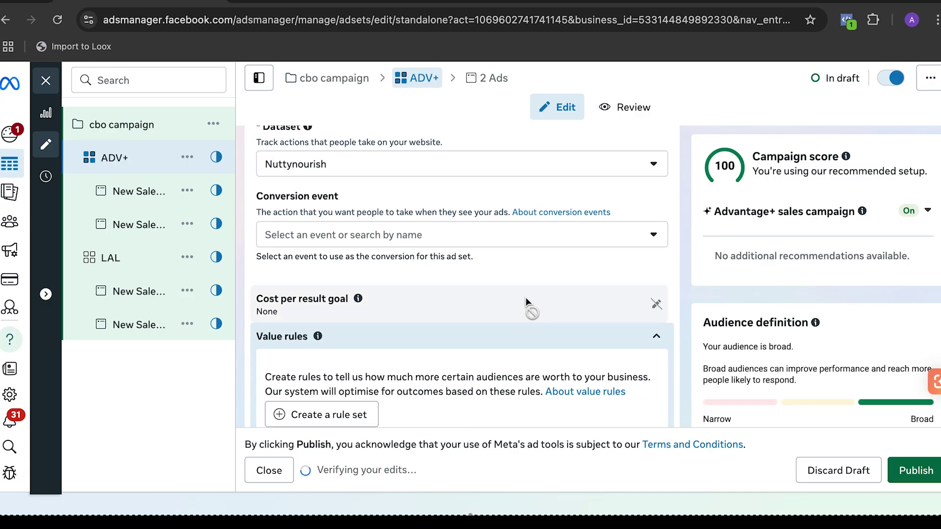
{"action": "scroll", "coordinate": [525, 298], "scroll_direction": "down", "scroll_amount": 5}
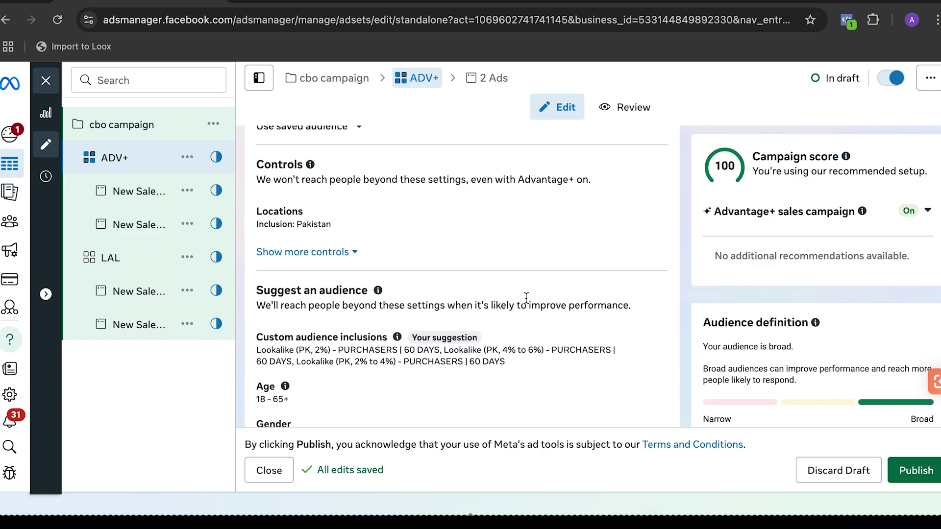
{"action": "left_click", "coordinate": [656, 259]}
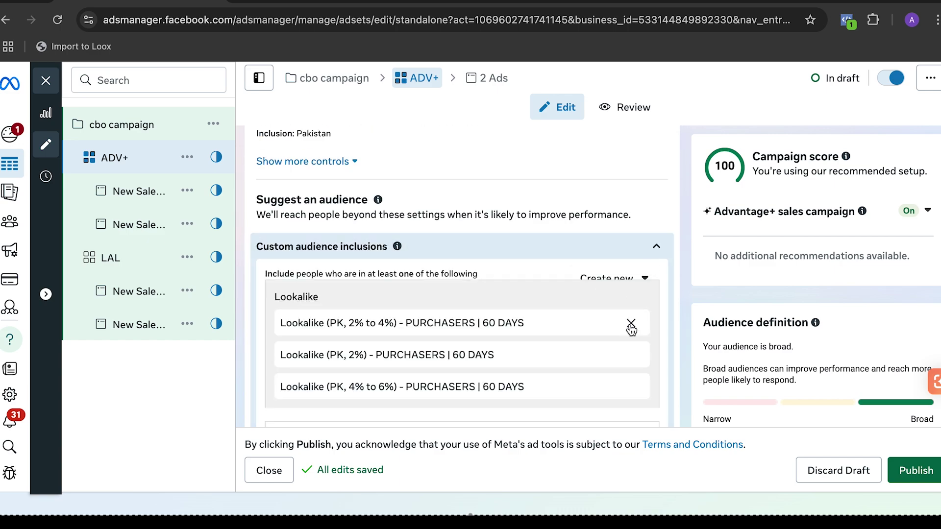
{"action": "left_click", "coordinate": [631, 324]}
{"action": "left_click", "coordinate": [631, 324]}
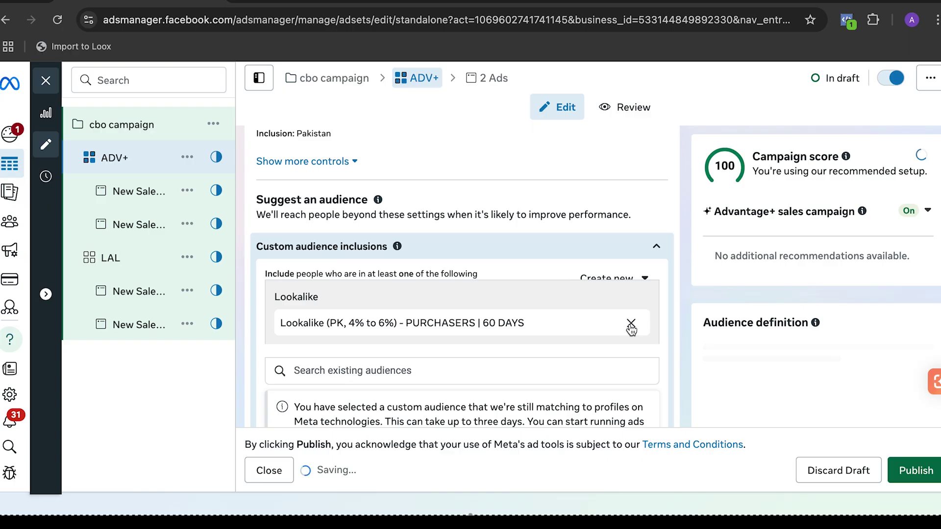
{"action": "left_click", "coordinate": [631, 323]}
{"action": "scroll", "coordinate": [533, 228], "scroll_direction": "up", "scroll_amount": 3}
{"action": "scroll", "coordinate": [533, 231], "scroll_direction": "up", "scroll_amount": 4}
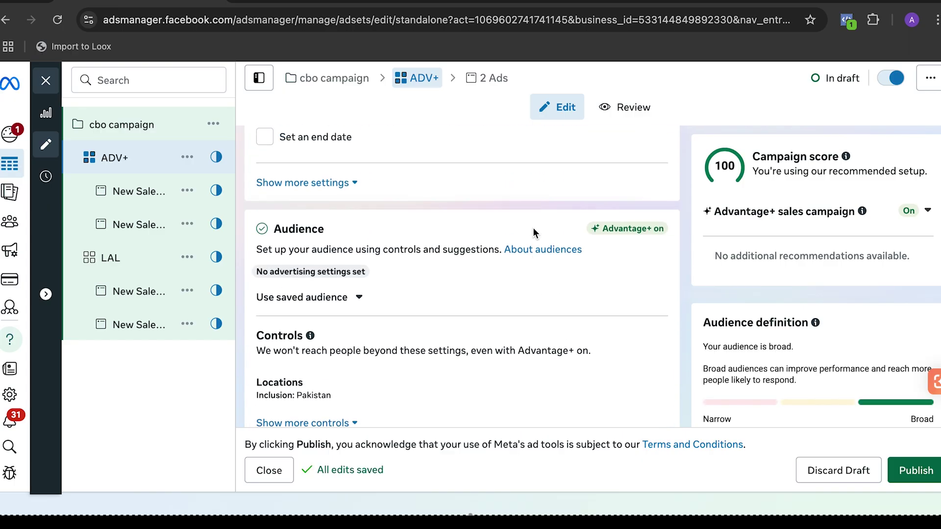
{"action": "scroll", "coordinate": [533, 231], "scroll_direction": "down", "scroll_amount": 3}
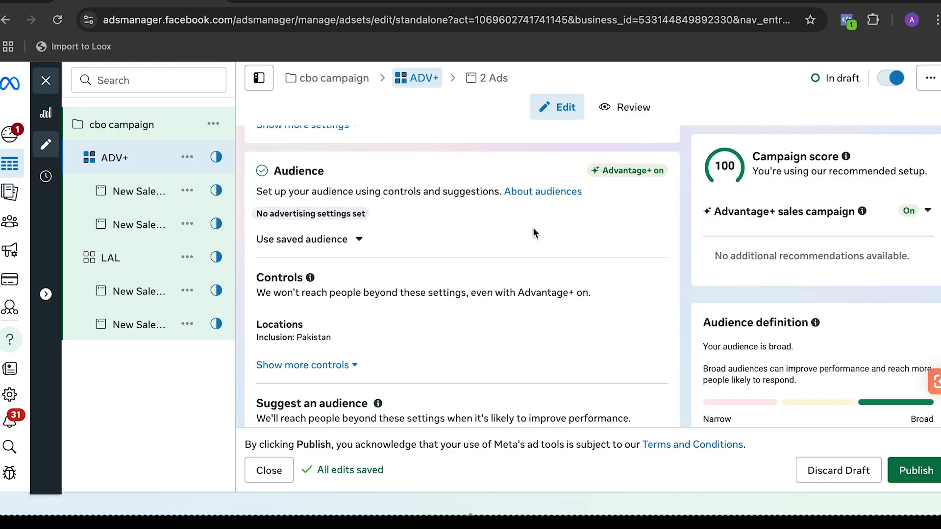